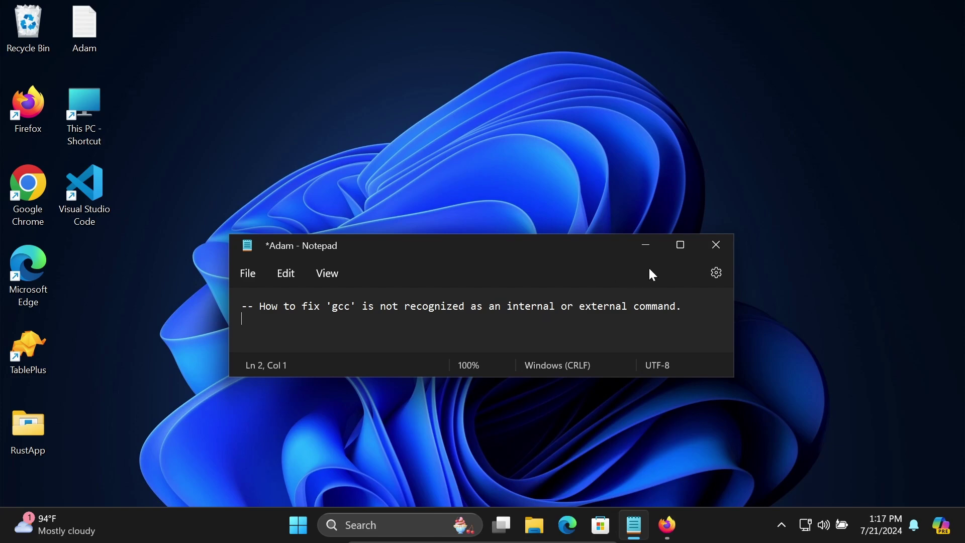
# - Minimize Notepad and open Command Prompt from the taskbar search for 'cmd'
pyautogui.click(642, 249)
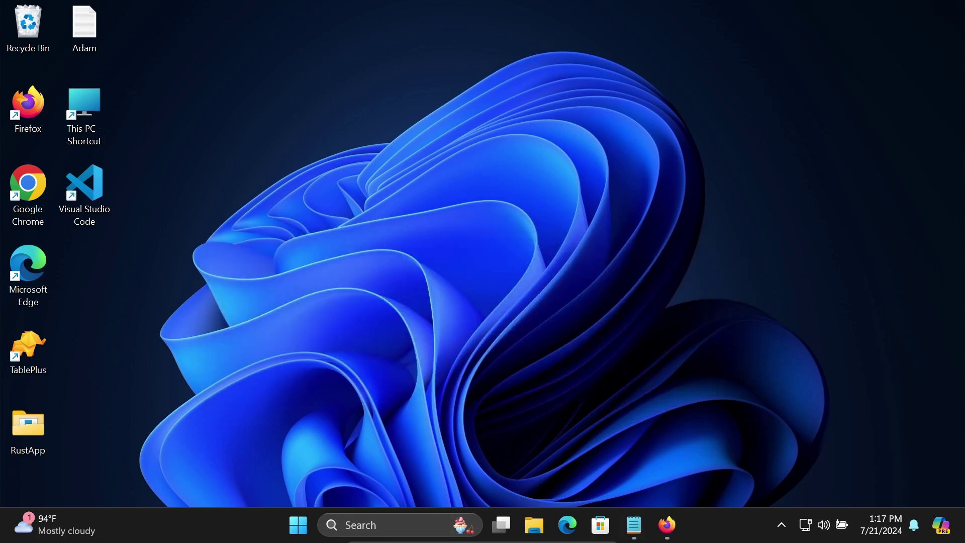
pyautogui.click(351, 532)
pyautogui.write('cmd')
pyautogui.press('Return')
pyautogui.write('gcc')
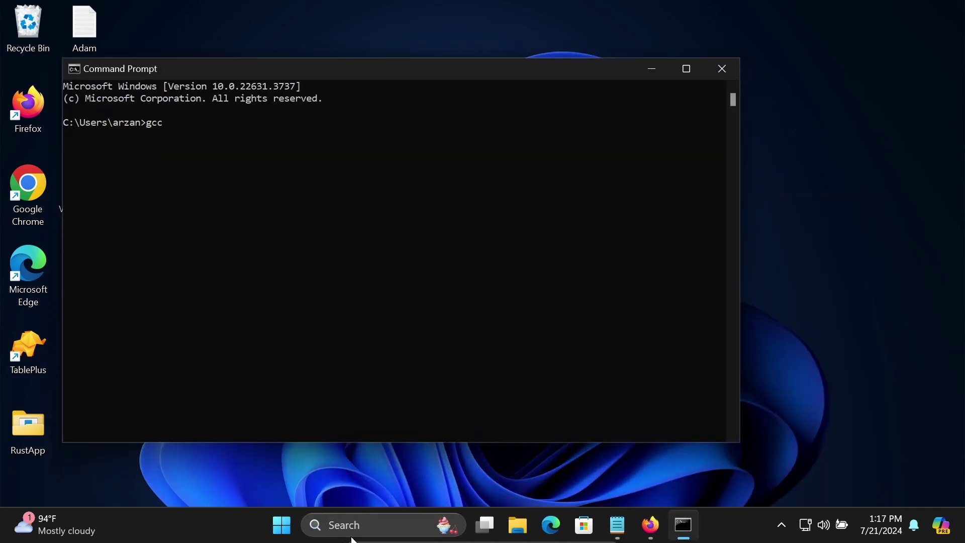
# - Run gcc and see that it is not recognized as a command
pyautogui.press('Return')
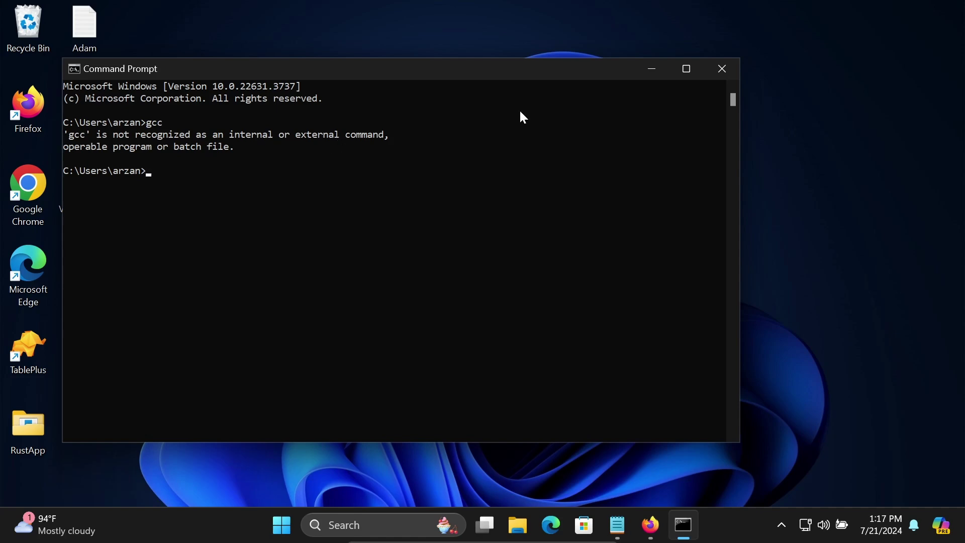
pyautogui.click(652, 69)
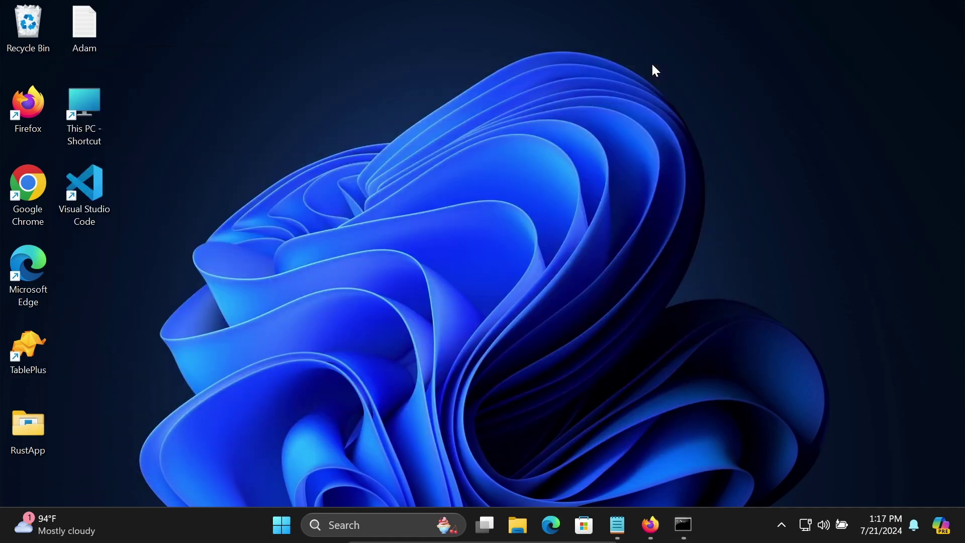
pyautogui.click(684, 524)
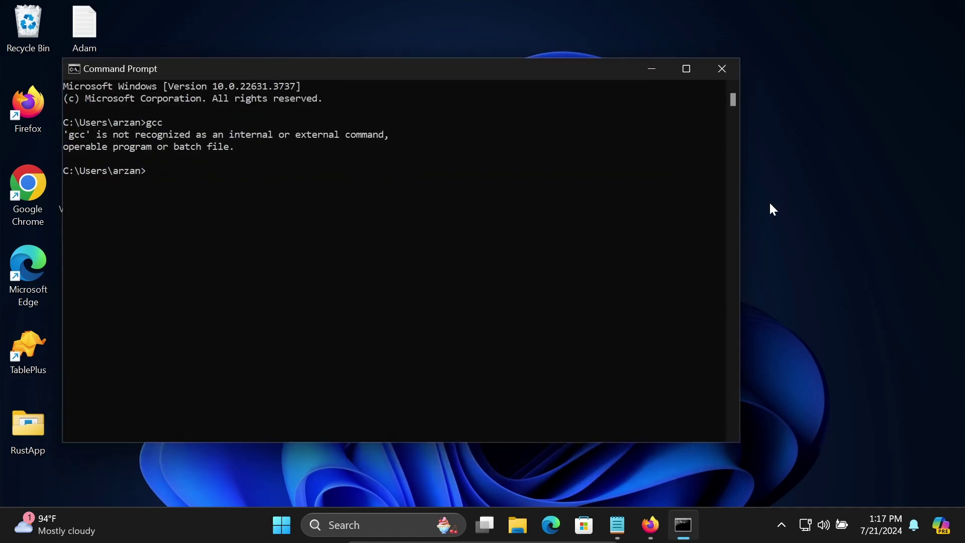
# - Close Command Prompt, restore Firefox and launch the downloaded mingw-get-setup.exe
pyautogui.click(720, 69)
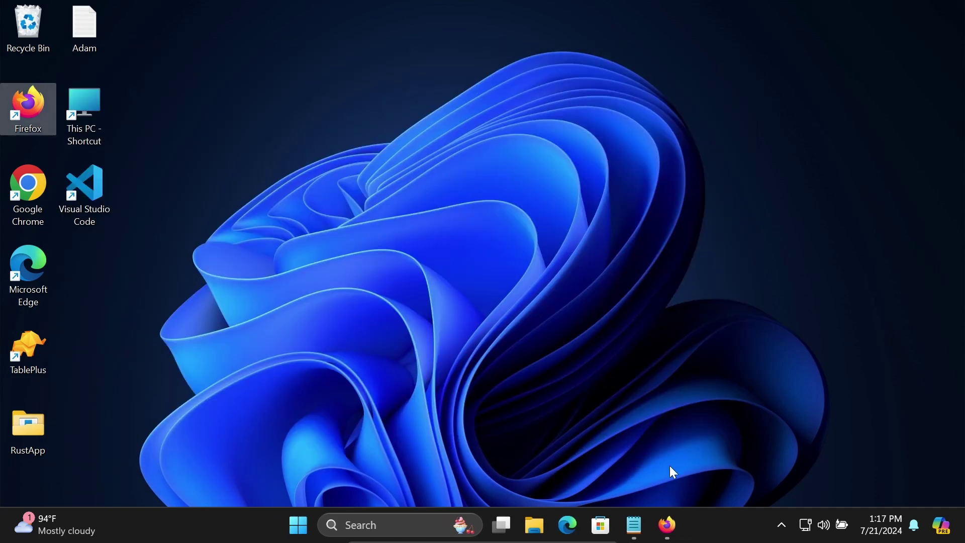
pyautogui.click(666, 513)
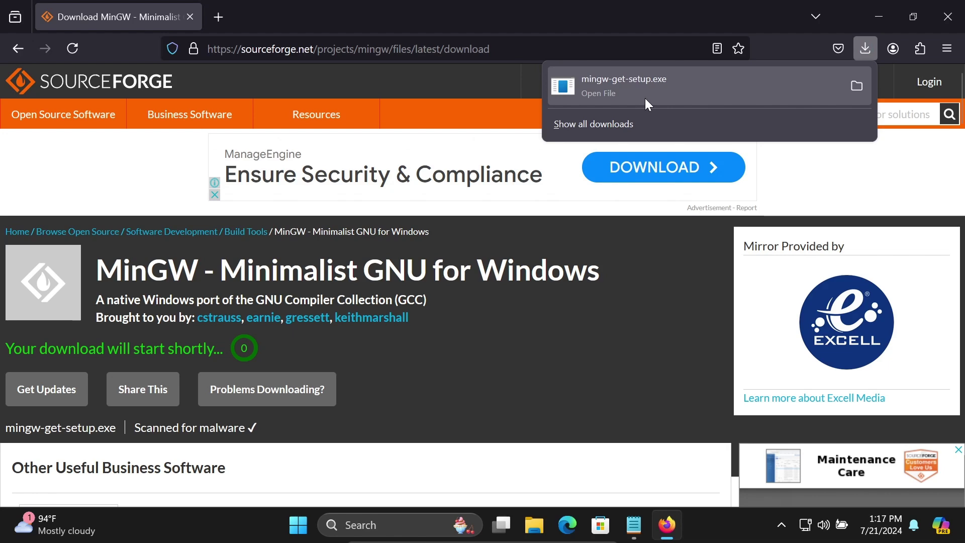
pyautogui.click(797, 83)
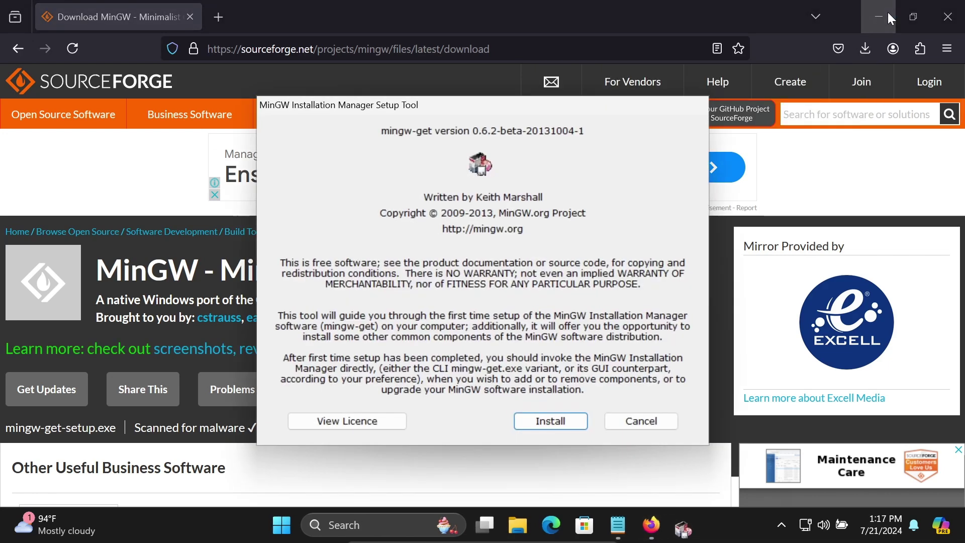
# - Run the MinGW setup through Install, Continue and the download to open the Installation Manager
pyautogui.click(888, 12)
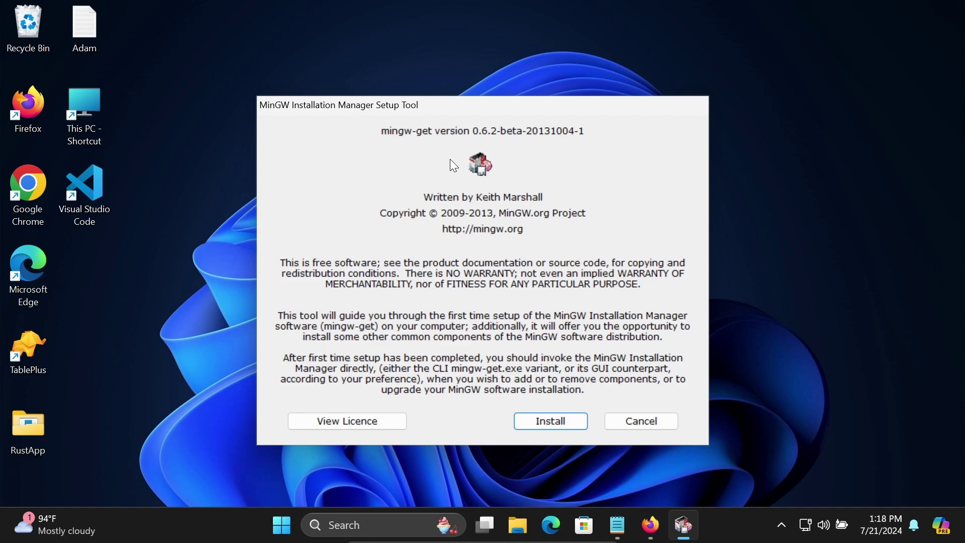
pyautogui.click(551, 426)
pyautogui.click(551, 425)
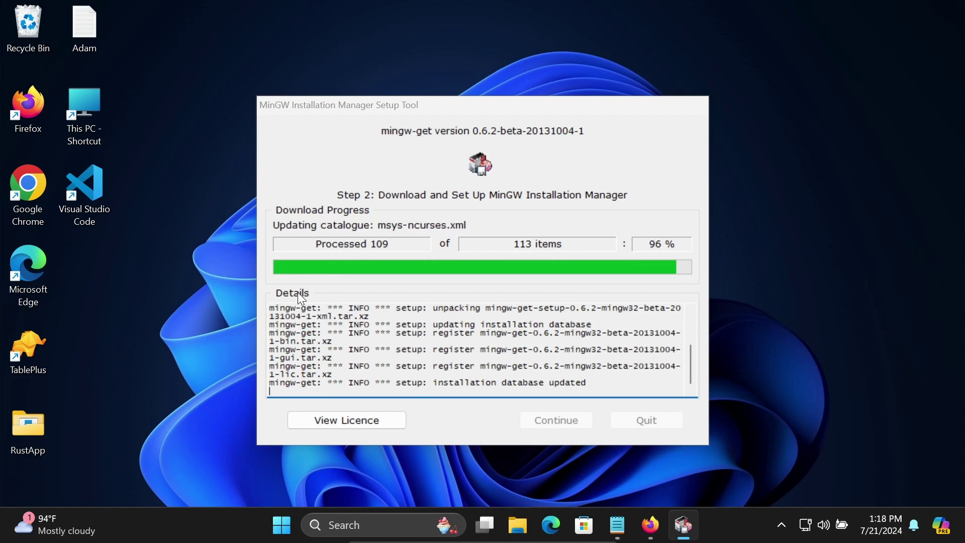
pyautogui.click(547, 426)
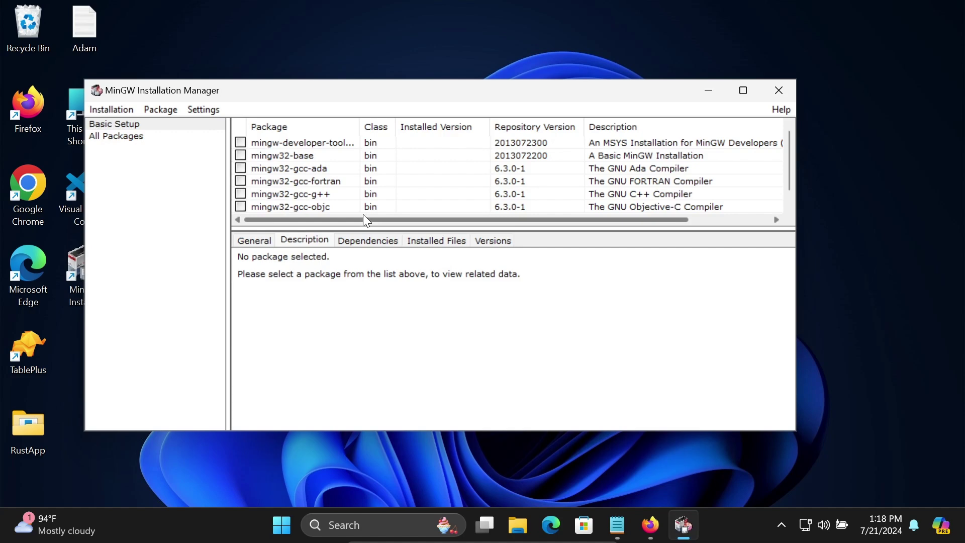
# - Mark mingw32-gcc-g++ for installation and review the 24 pending packages via Apply Changes
pyautogui.click(240, 193)
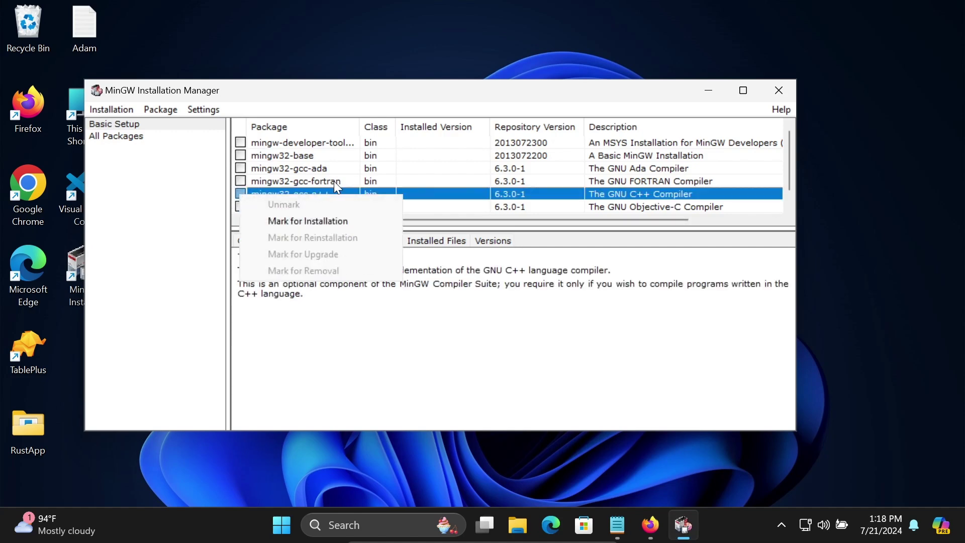
pyautogui.click(288, 220)
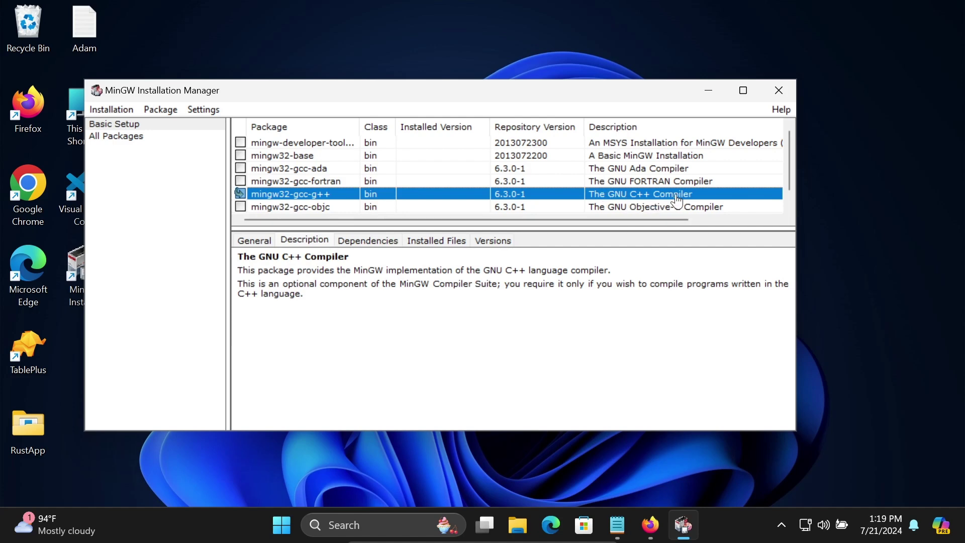
pyautogui.click(112, 109)
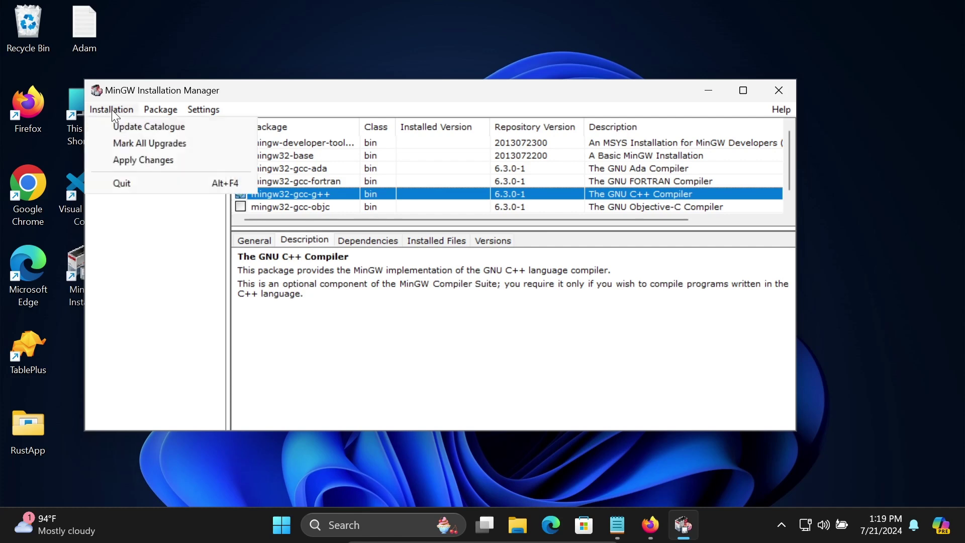
pyautogui.click(130, 163)
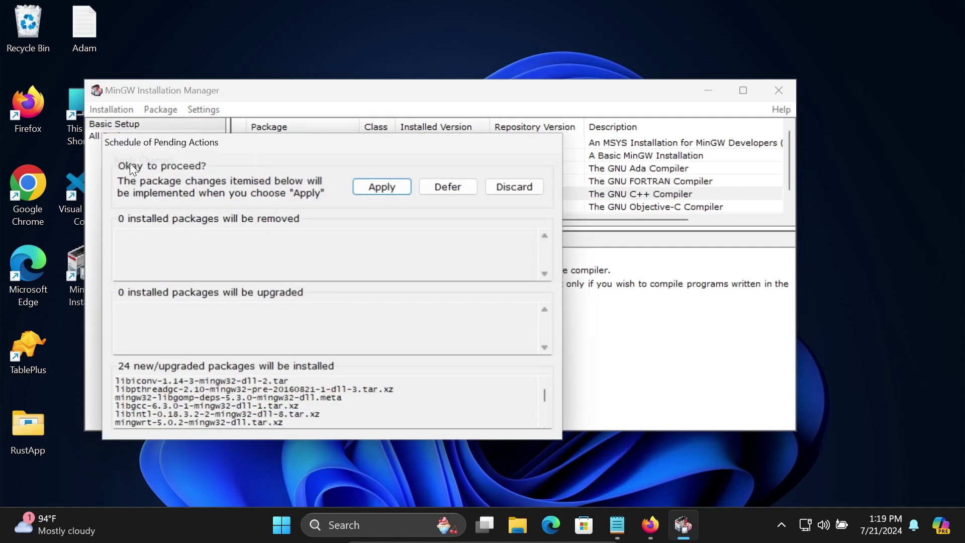
# - Apply the 24 scheduled package installations for the GNU C++ compiler
pyautogui.click(380, 187)
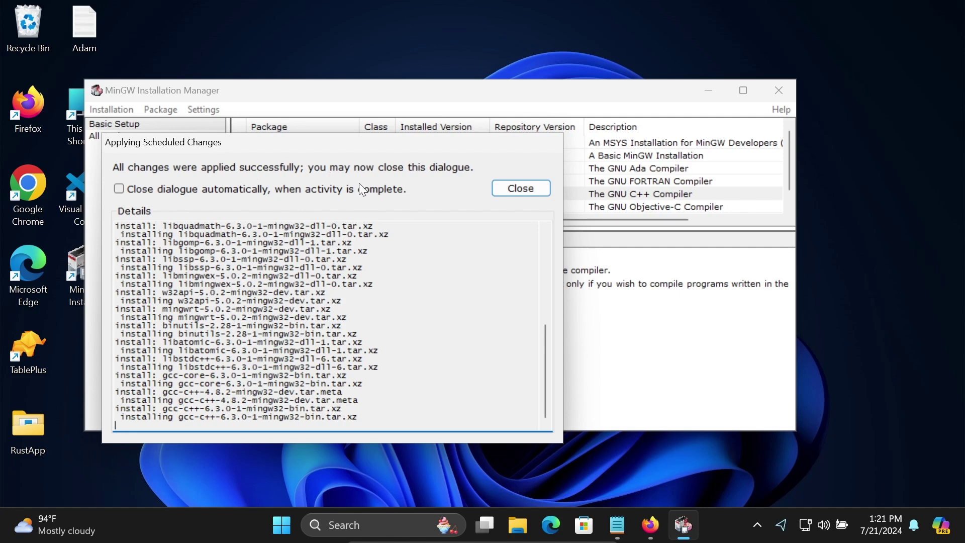
# - Dismiss the installation report and run Update Catalogue until all 113 items finish
pyautogui.click(520, 189)
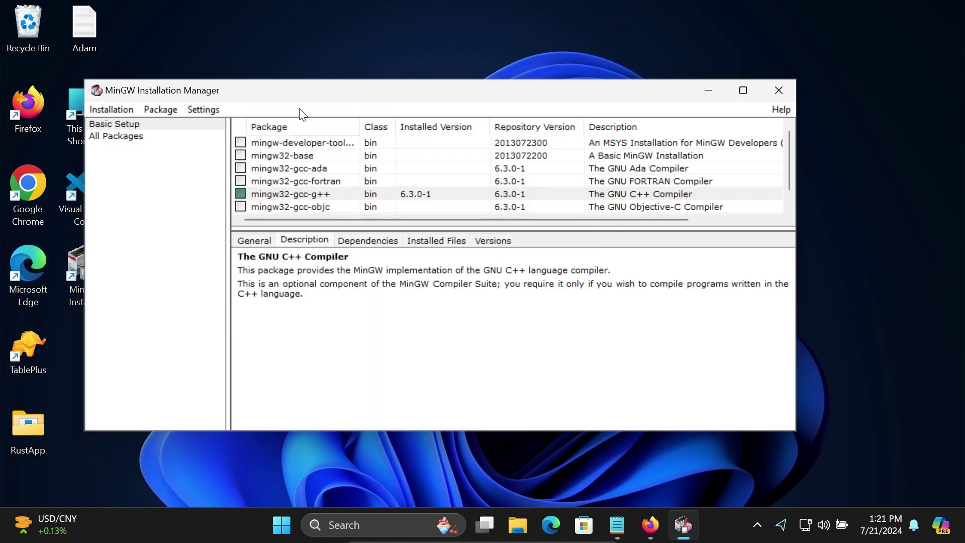
pyautogui.click(111, 110)
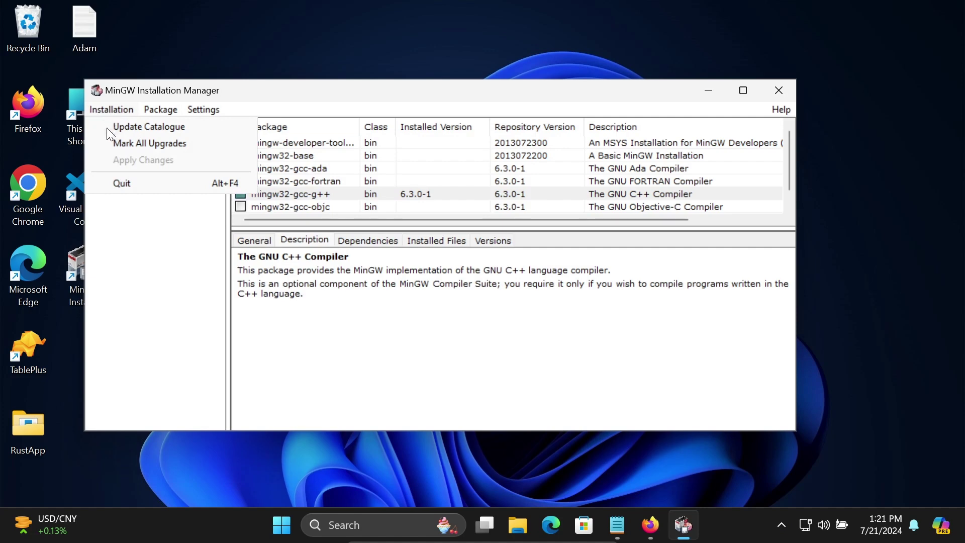
pyautogui.click(127, 126)
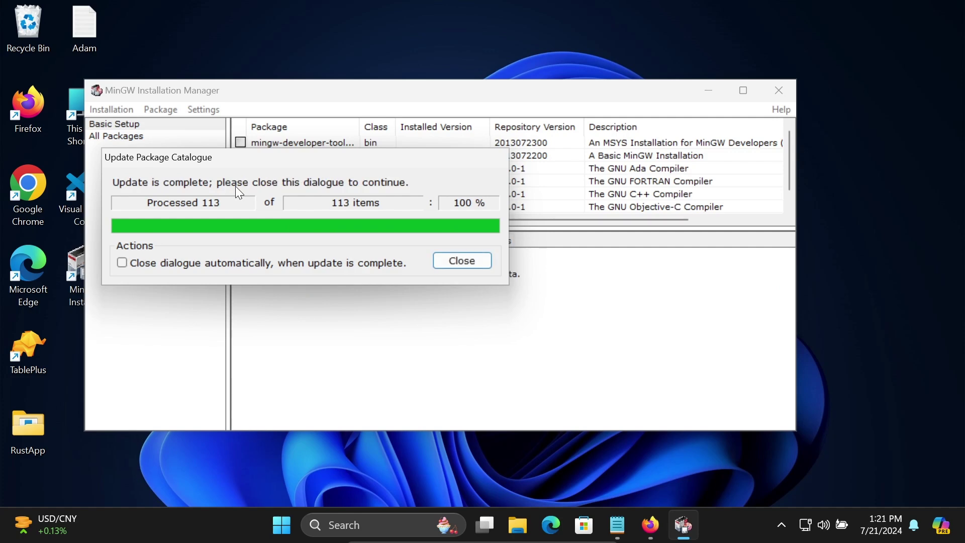
pyautogui.click(460, 261)
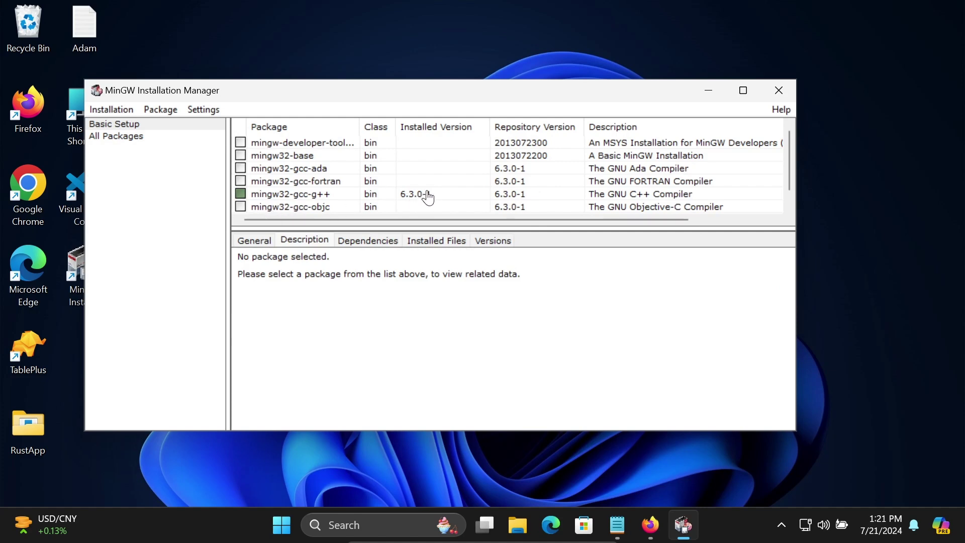
# - Close the manager, open a new Command Prompt, and confirm gcc is still not recognized
pyautogui.click(778, 91)
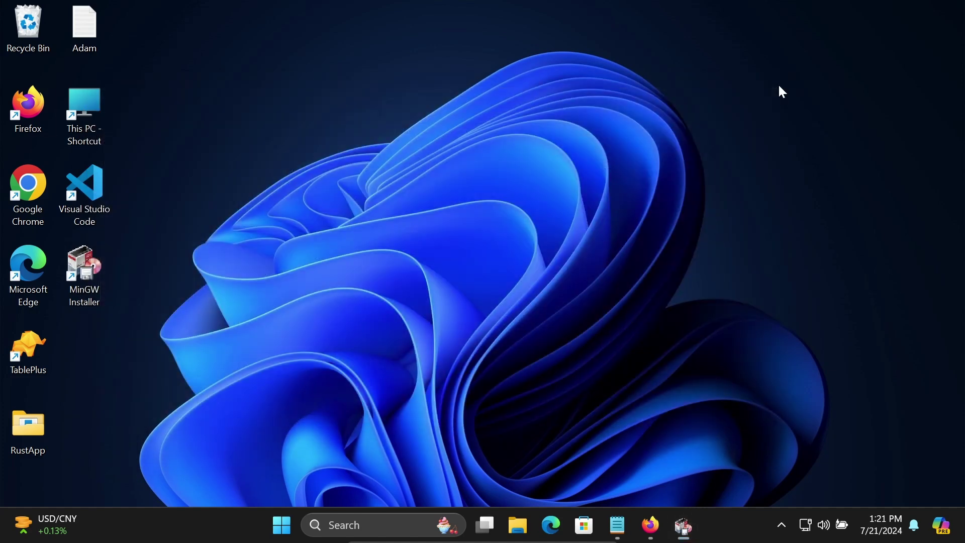
pyautogui.click(370, 524)
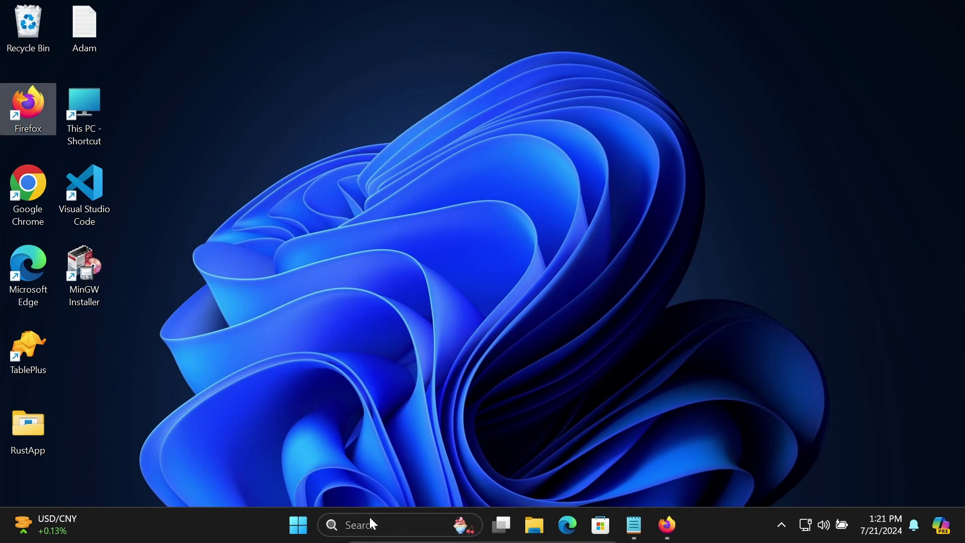
pyautogui.write('cmd')
pyautogui.press('Return')
pyautogui.write('g')
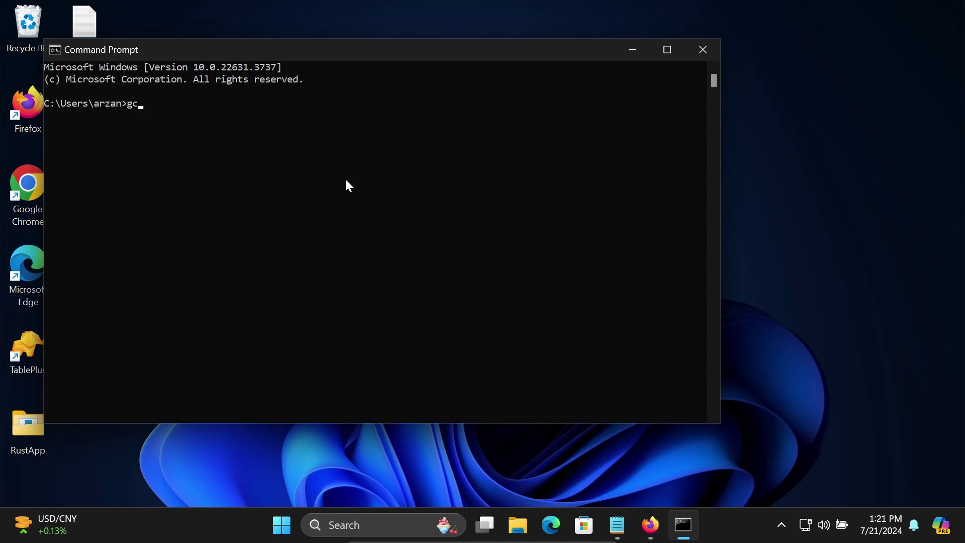
pyautogui.write('c')
pyautogui.press('Return')
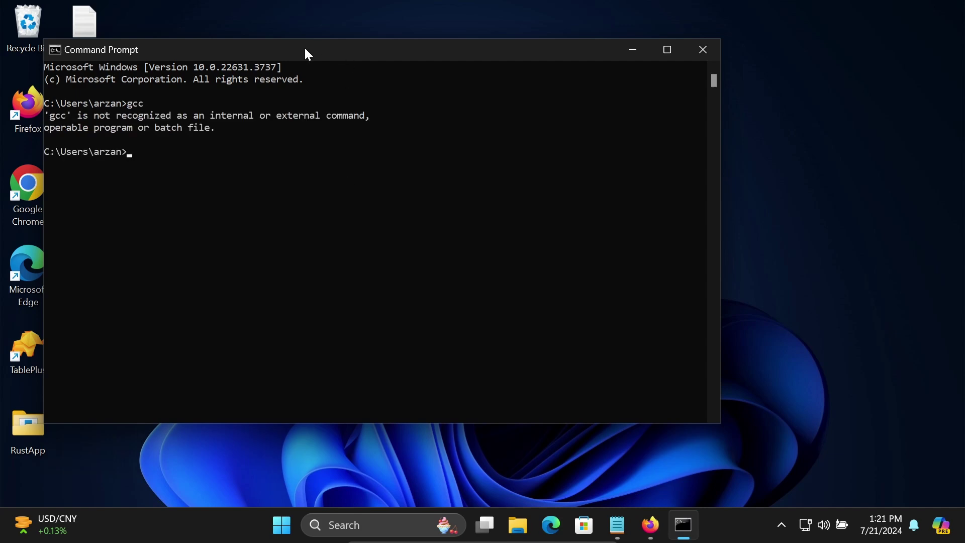
pyautogui.moveTo(303, 53); pyautogui.dragTo(638, 61)
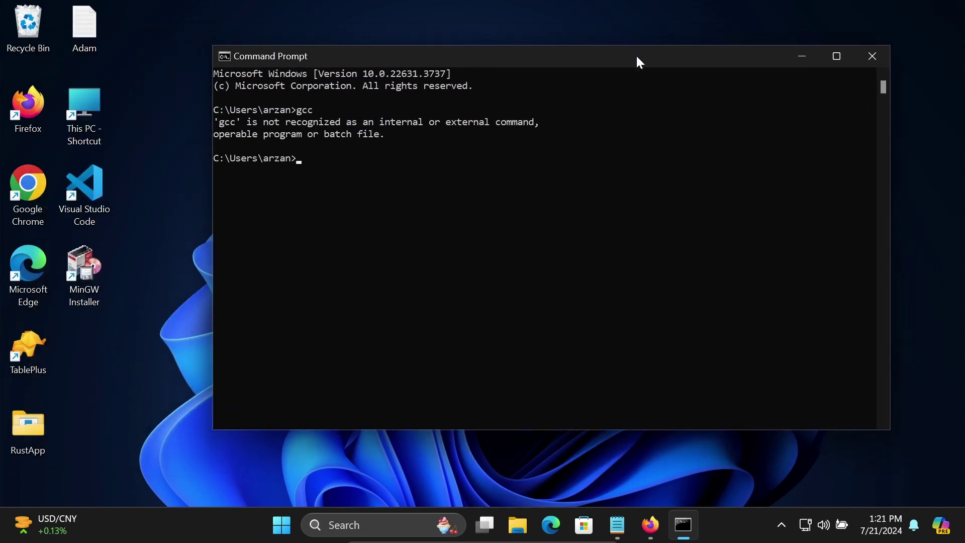
pyautogui.click(862, 59)
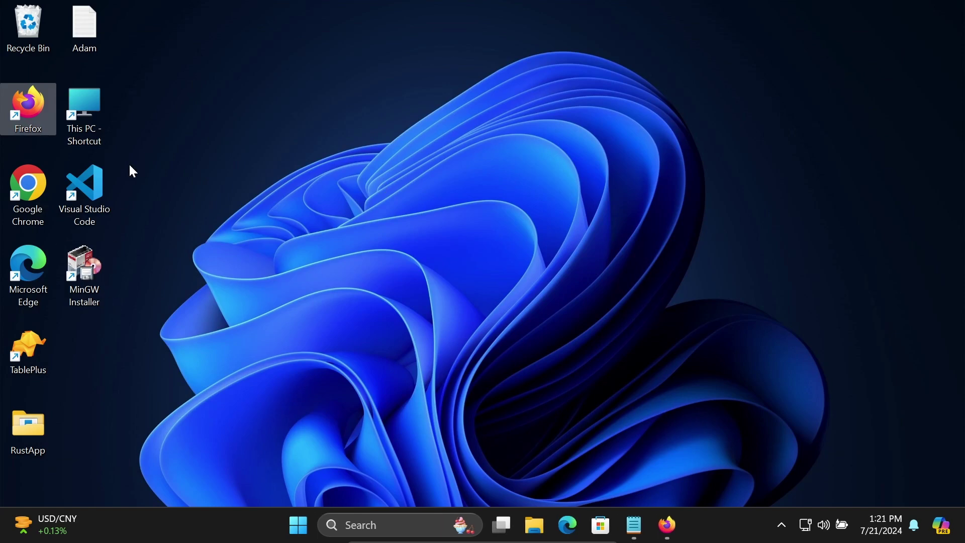
# - Browse This PC to C:\MinGW\bin, select its path in the address bar, then close Explorer
pyautogui.doubleClick(92, 112)
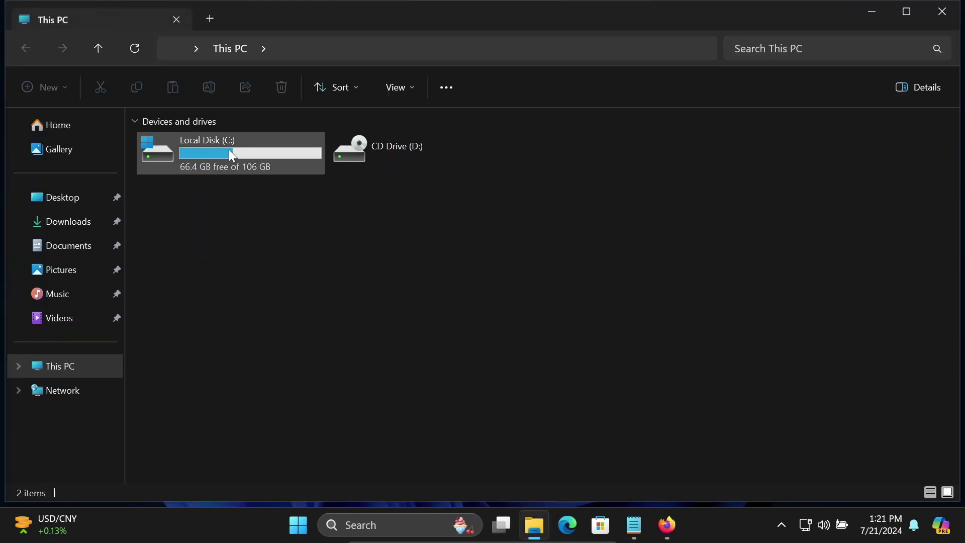
pyautogui.doubleClick(259, 152)
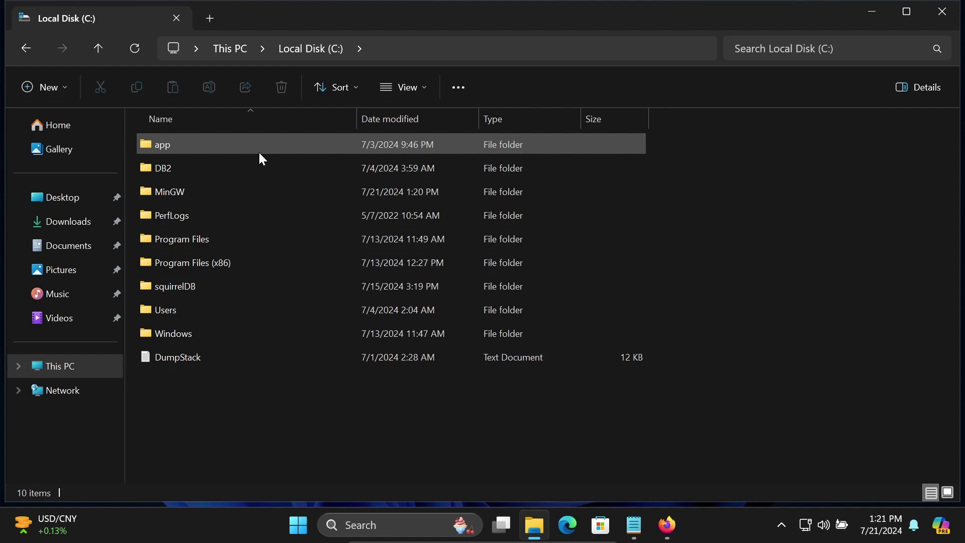
pyautogui.doubleClick(190, 190)
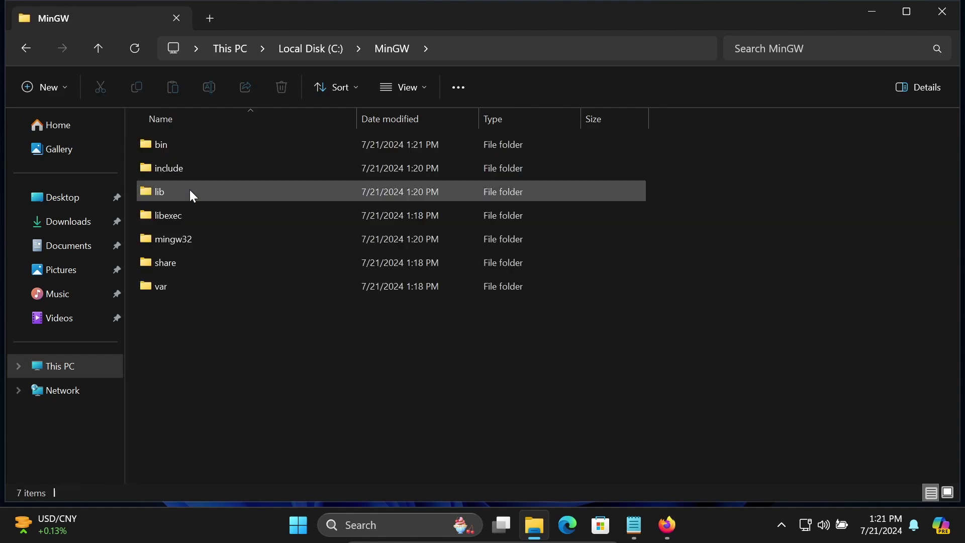
pyautogui.doubleClick(158, 145)
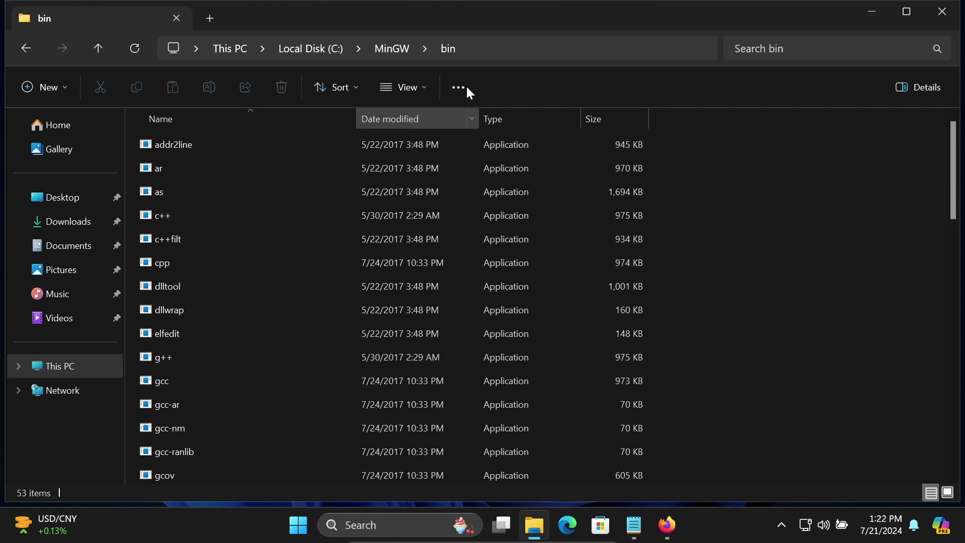
pyautogui.click(506, 49)
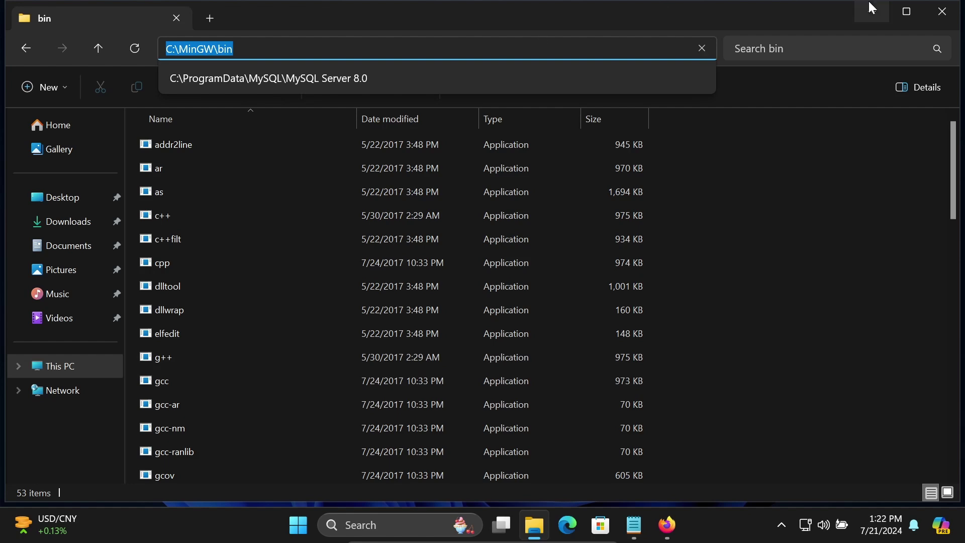
pyautogui.click(942, 12)
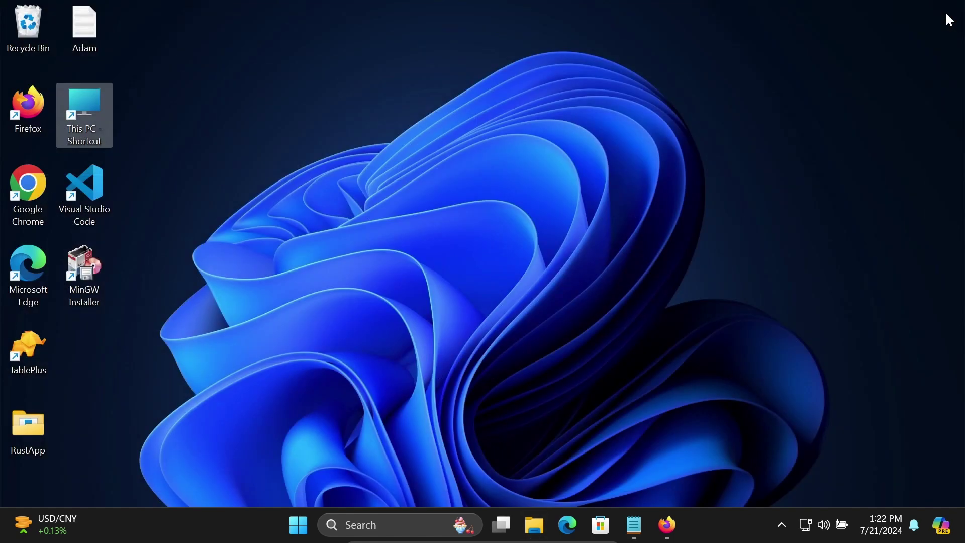
# - Open the Environment Variables window via the 'edit system environment variables' search
pyautogui.click(367, 524)
pyautogui.write('edit')
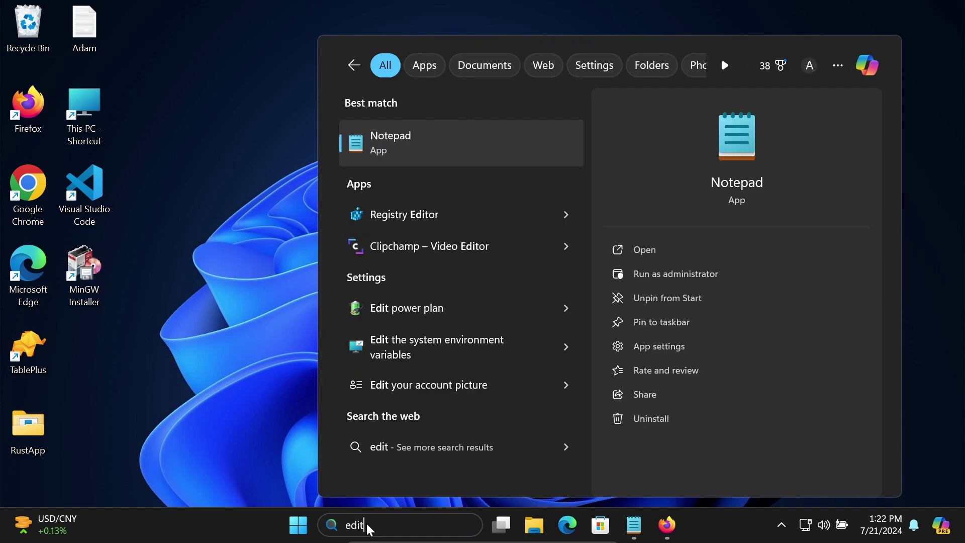
pyautogui.write(' sys')
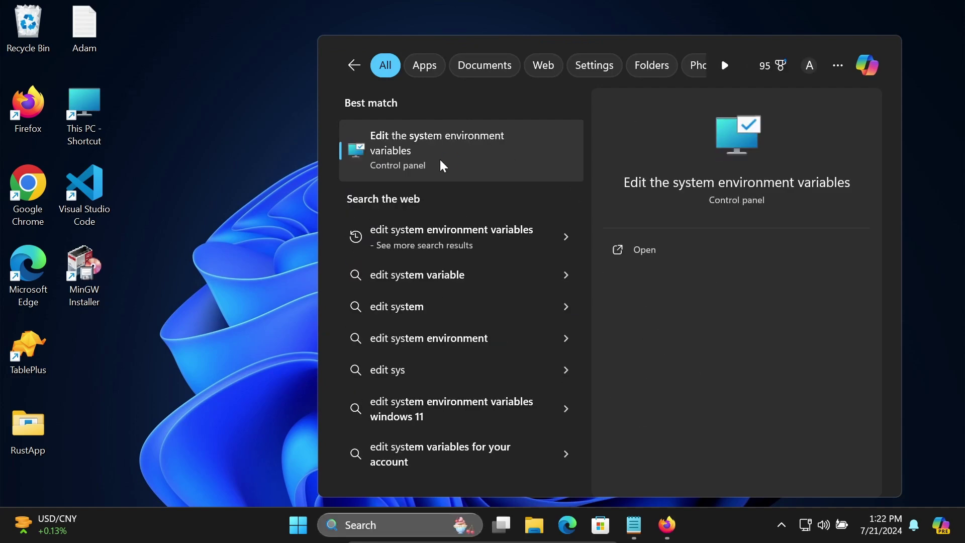
pyautogui.click(440, 162)
pyautogui.click(333, 389)
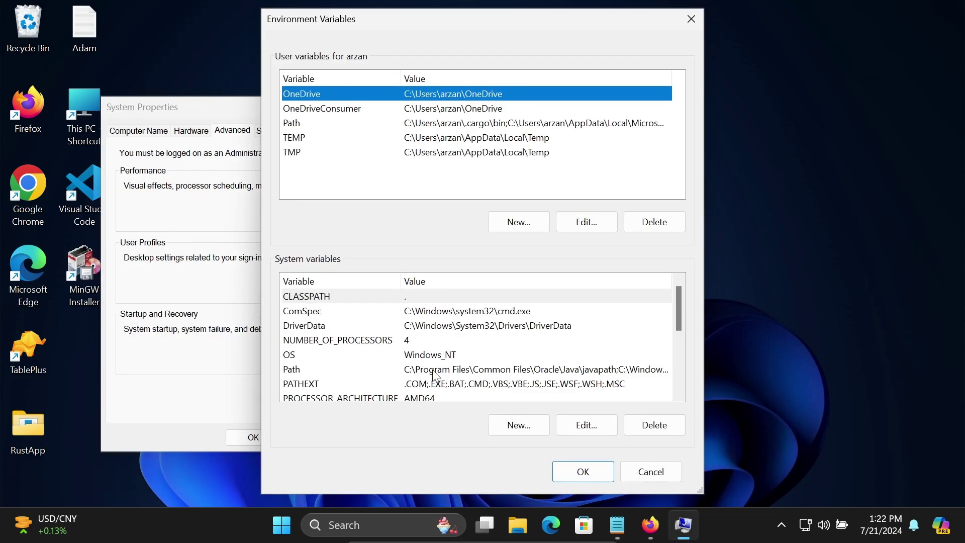
# - Add C:\MinGW\bin to the system Path and confirm every dialog with OK
pyautogui.click(434, 372)
pyautogui.click(573, 420)
pyautogui.click(626, 88)
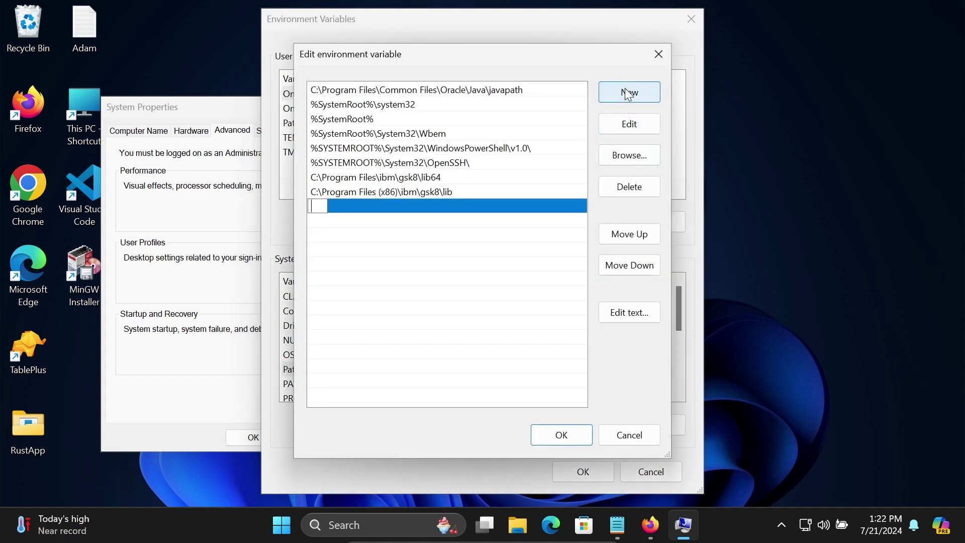
pyautogui.write('C:\\MinGW\\bin')
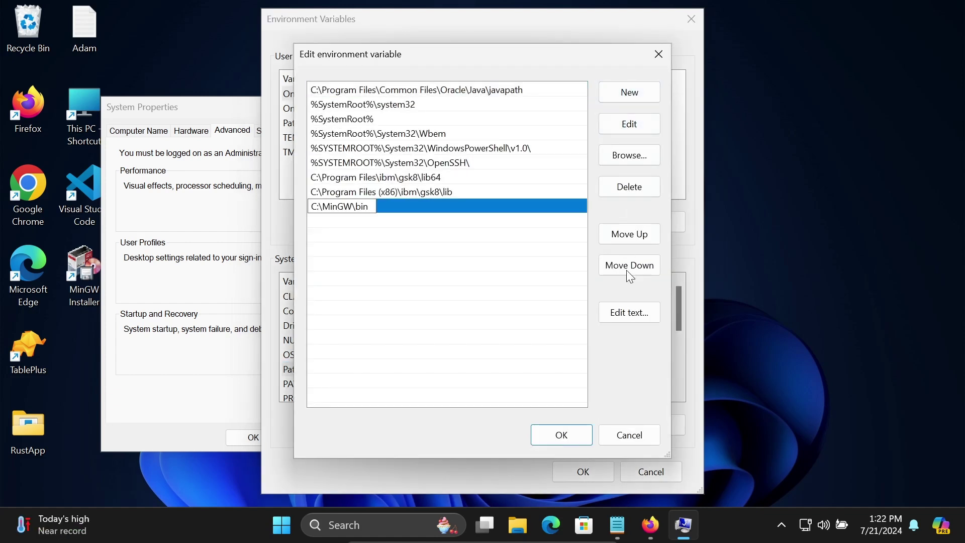
pyautogui.click(561, 434)
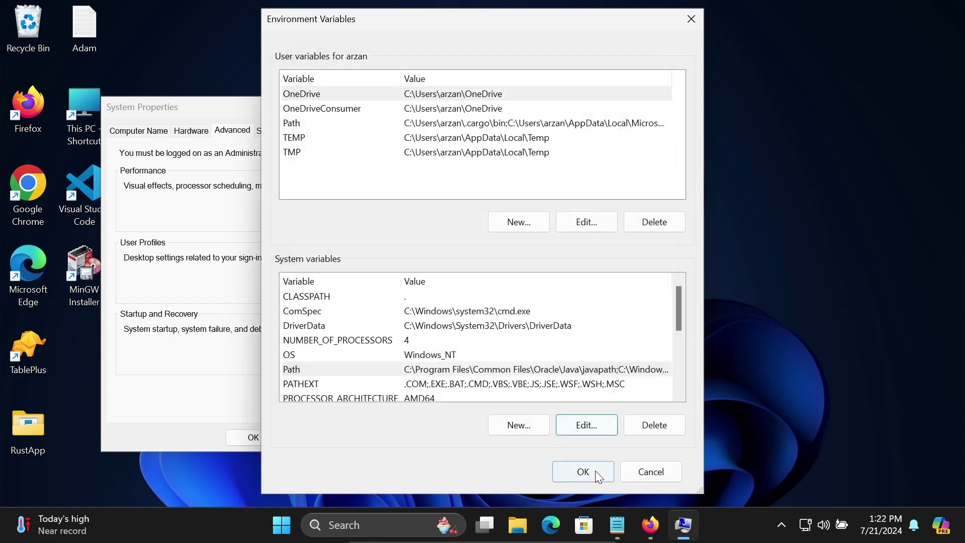
pyautogui.click(588, 471)
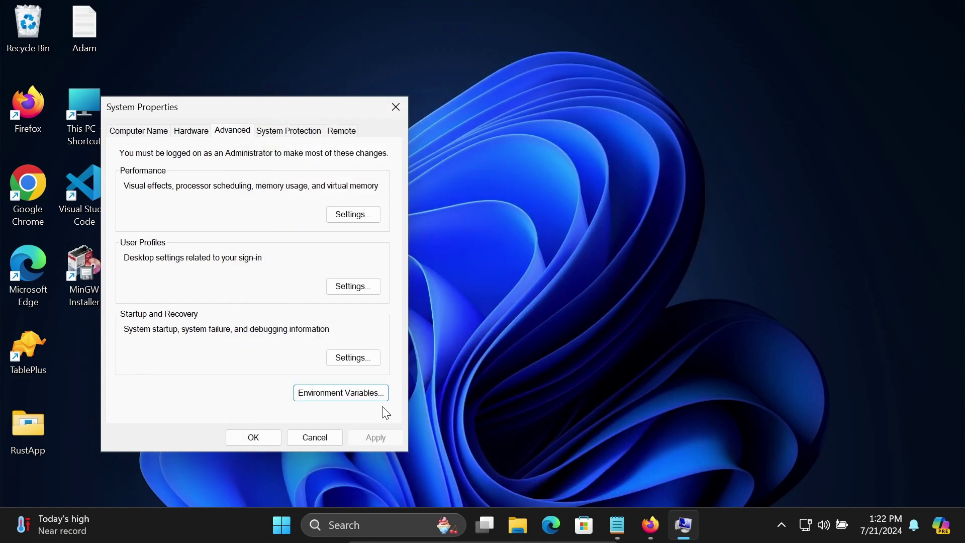
pyautogui.click(262, 433)
# - Open a new Command Prompt and run gcc and gcc --version, showing GCC 6.3.0
pyautogui.click(374, 521)
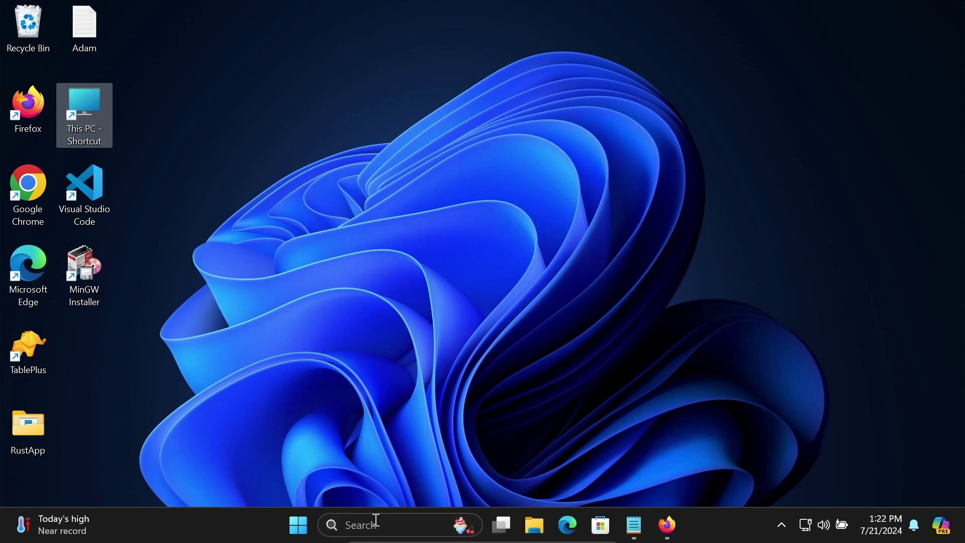
pyautogui.write('cmd')
pyautogui.press('Return')
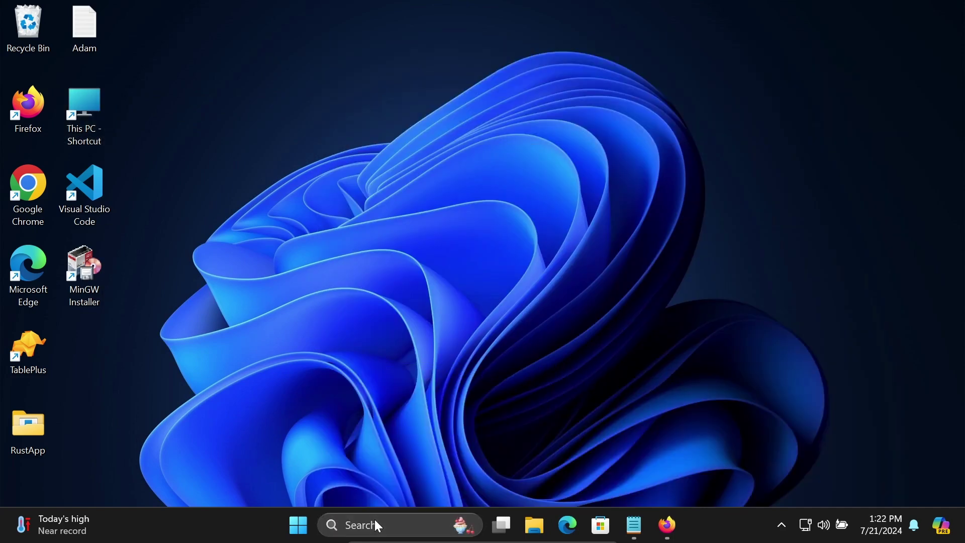
pyautogui.write('gcc')
pyautogui.press('Return')
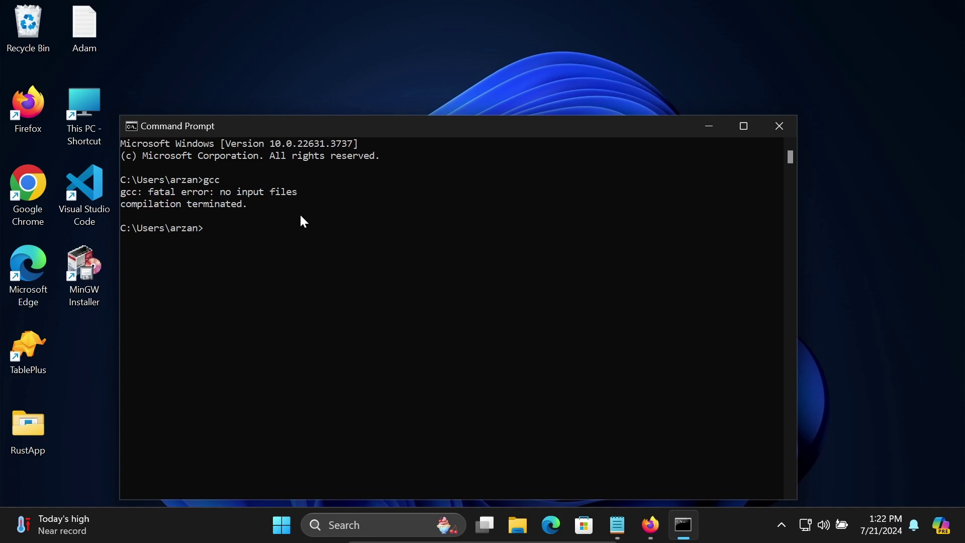
pyautogui.write('gcc --version')
pyautogui.press('Return')
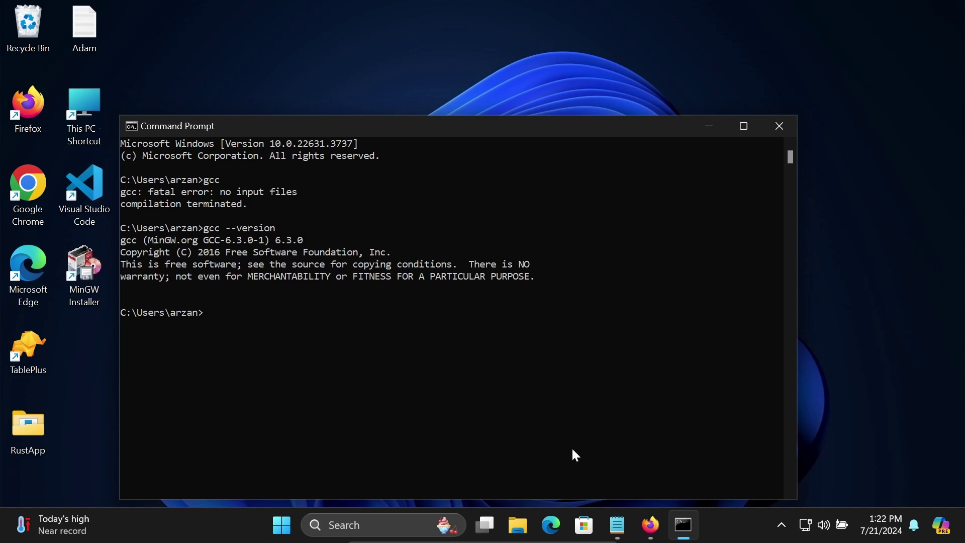
# - Bring the Notepad window with the Adam note on fixing 'gcc' not recognized to the front
pyautogui.click(617, 524)
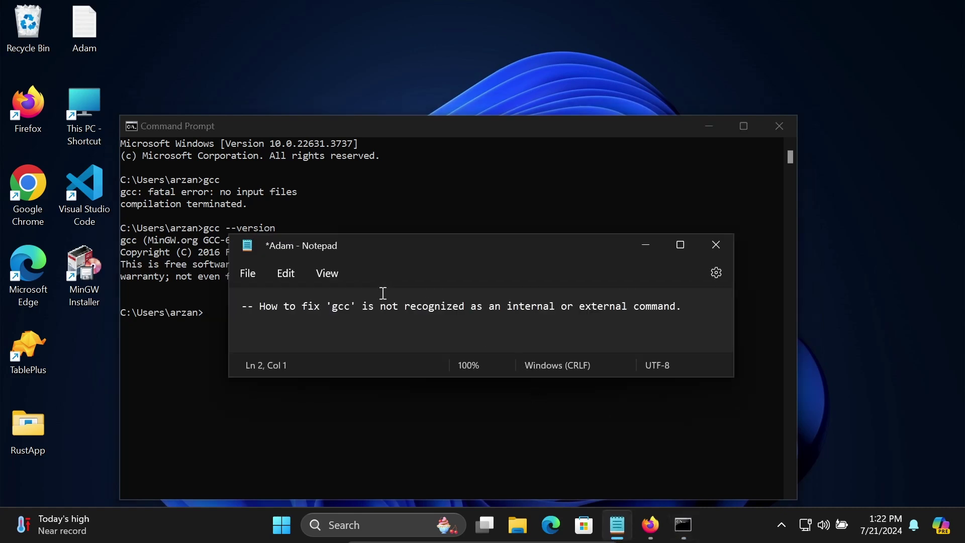